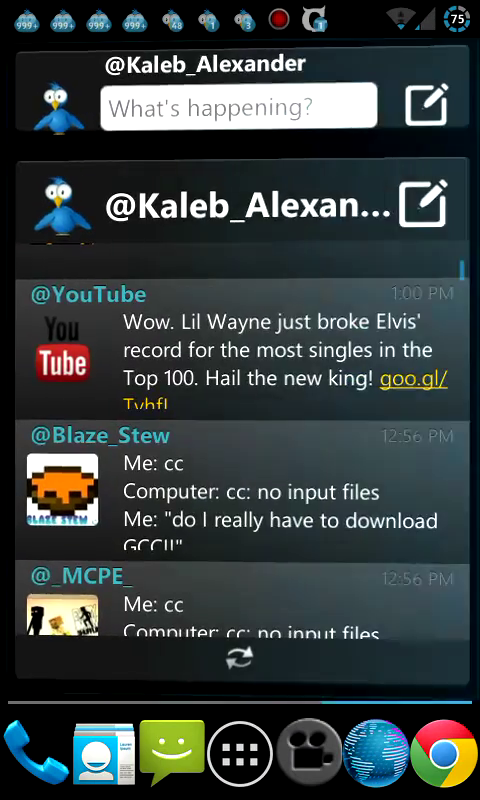
Step: Swipe to the neighbouring home page, then pull down the notification shade to view tweet alerts and the screencast entry
mouse_move(120, 400)
left_mouse_down()
mouse_move(400, 400)
mouse_move(100, 400)
left_mouse_up()
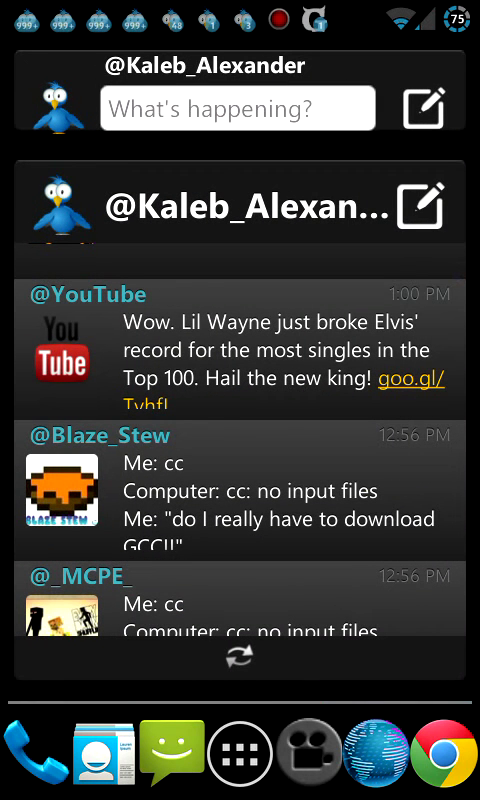
mouse_move(240, 10)
left_mouse_down()
mouse_move(240, 180)
mouse_move(240, 40)
left_mouse_up()
left_click_drag(240, 10, 240, 780)
scroll(240, 500, "down", 5)
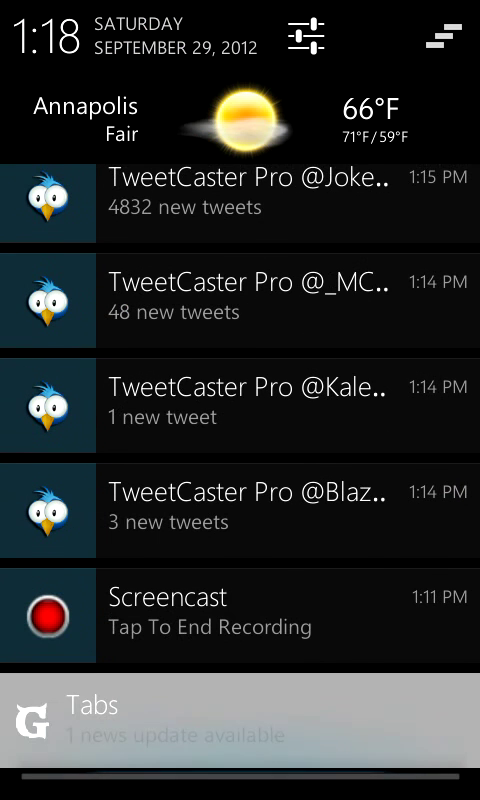